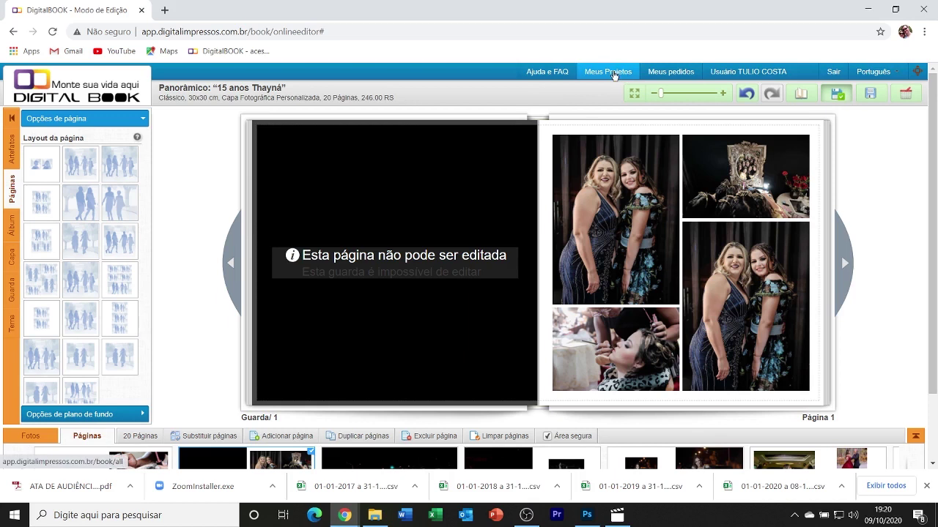
From Meus Projetos, add the '15 anos Thayná' photobook to the cart, then delete it from the cart.
{"action": "left_click", "coordinate": [608, 72]}
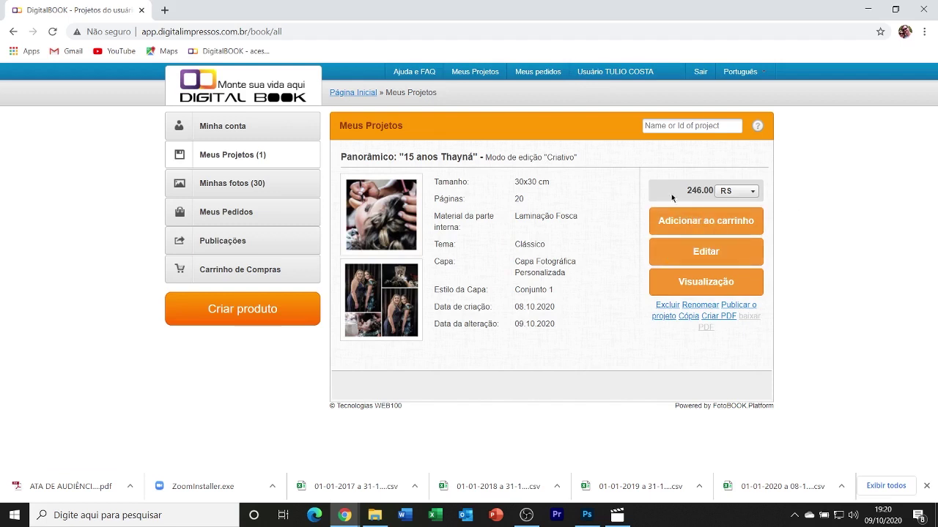
{"action": "left_click", "coordinate": [692, 224]}
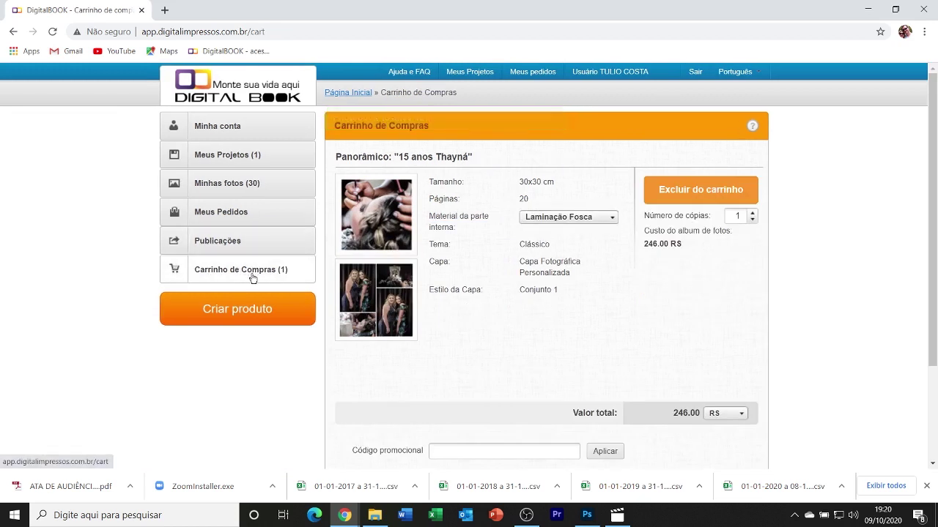
{"action": "left_click", "coordinate": [682, 191]}
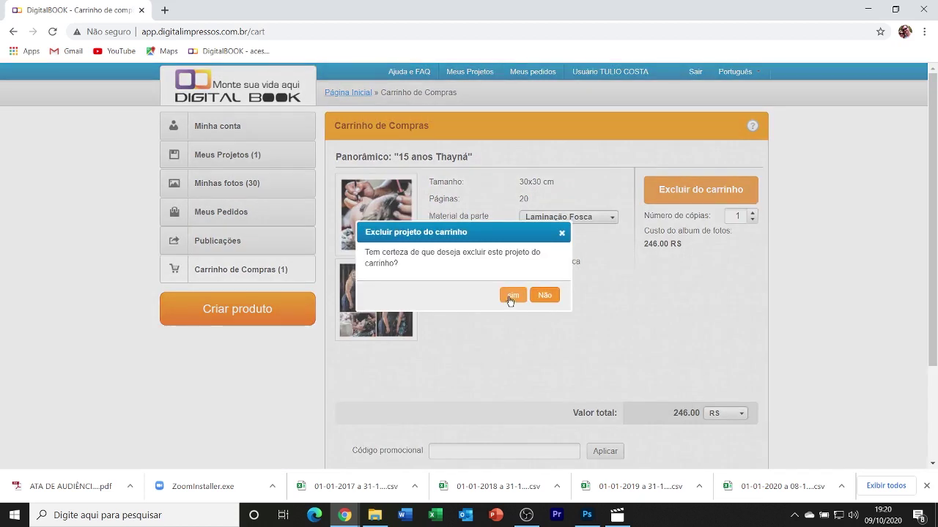
{"action": "left_click", "coordinate": [512, 296]}
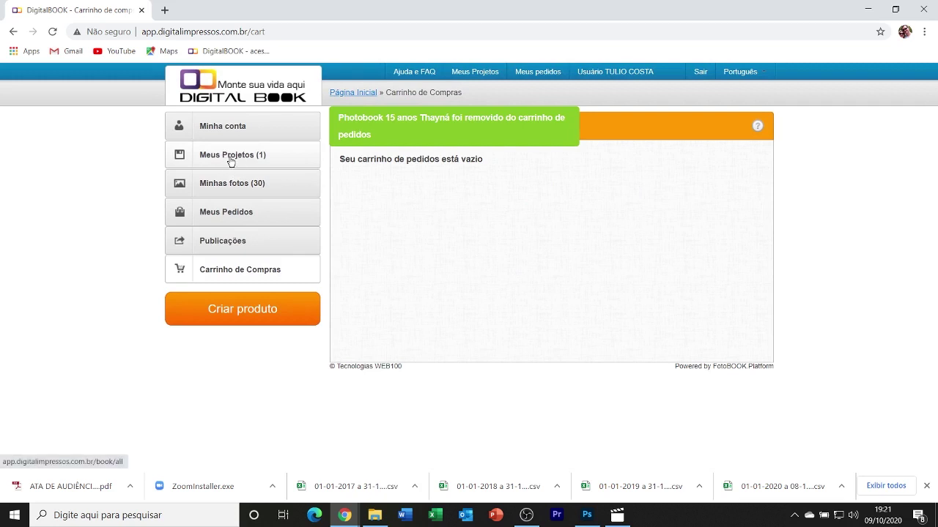
{"action": "left_click", "coordinate": [232, 166]}
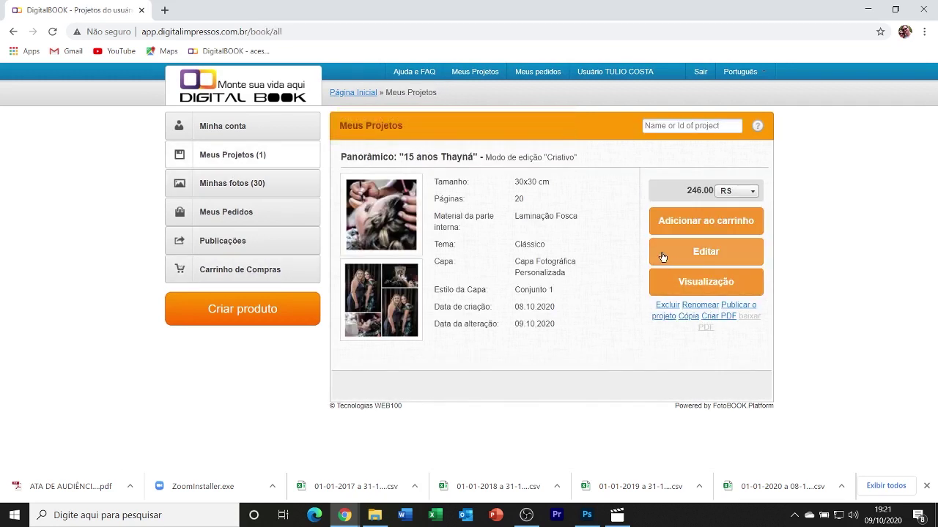
Reopen '15 anos Thayná' in the editor, dismiss the pages tip, and order the project.
{"action": "left_click", "coordinate": [684, 254]}
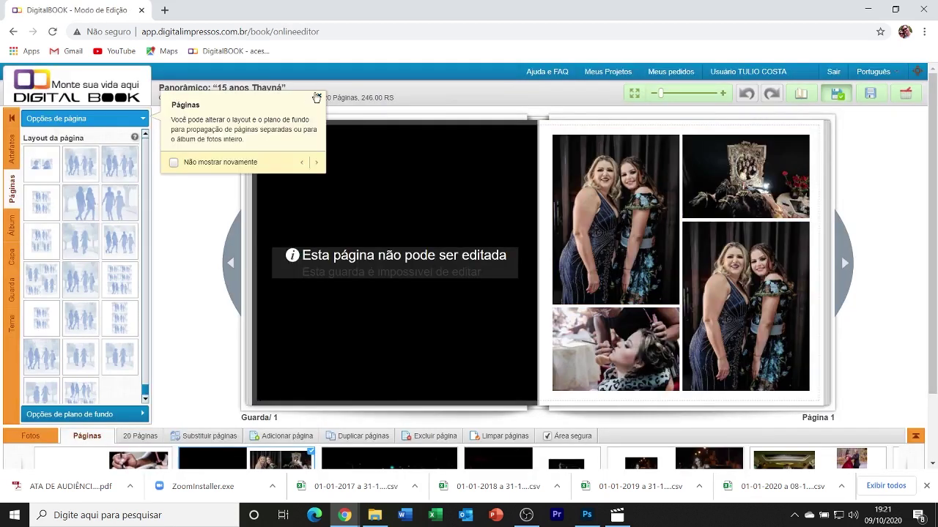
{"action": "left_click", "coordinate": [318, 96]}
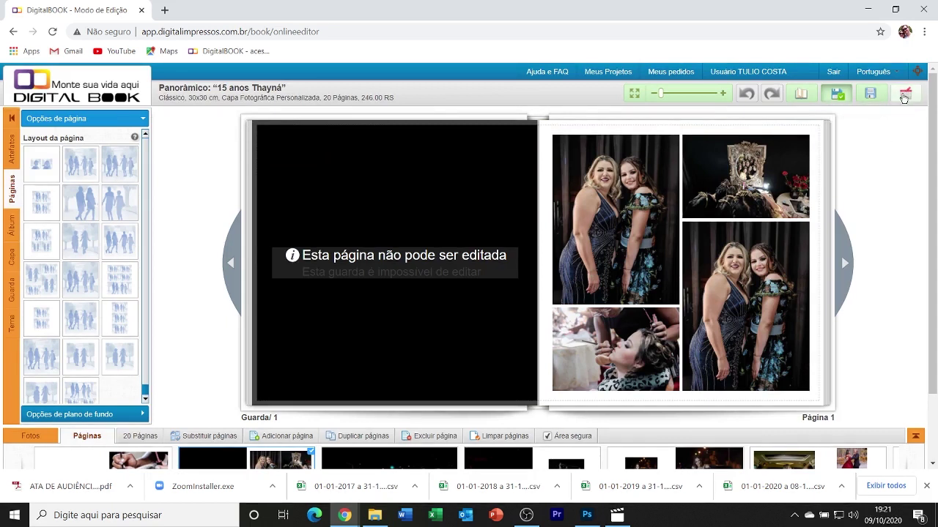
{"action": "left_click", "coordinate": [905, 95]}
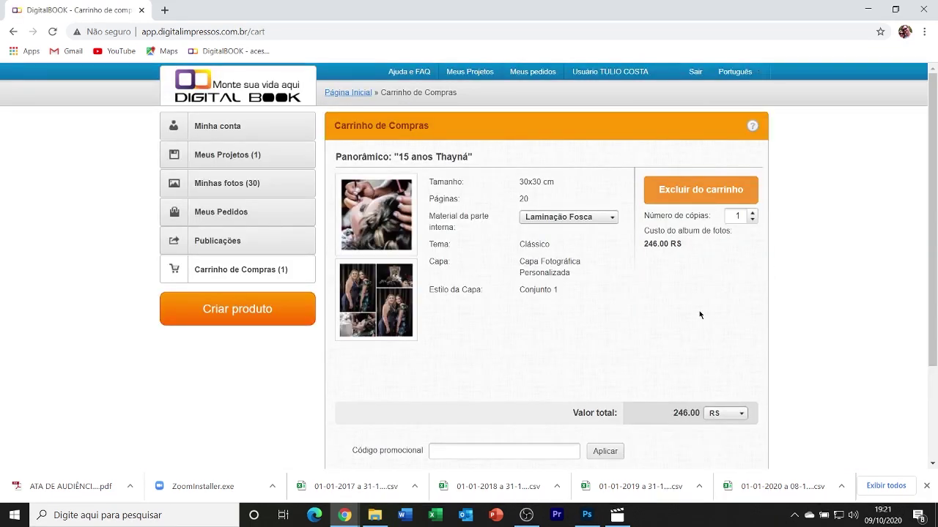
Confirm the 246.00 R$ cart, leaving the promotional code and order comment empty.
{"action": "scroll", "coordinate": [577, 299], "scroll_direction": "down", "scroll_amount": 1}
{"action": "scroll", "coordinate": [551, 277], "scroll_direction": "down", "scroll_amount": 1}
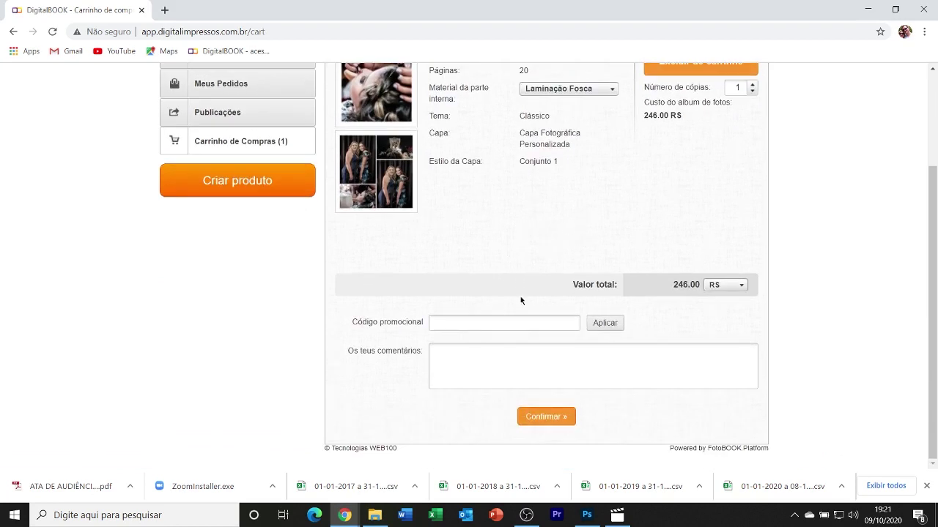
{"action": "left_click", "coordinate": [493, 357]}
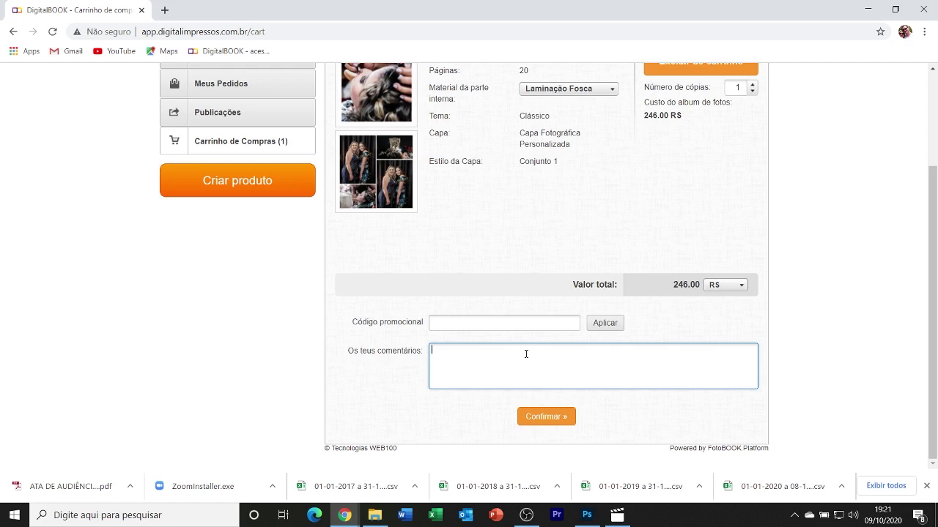
{"action": "left_click", "coordinate": [526, 322]}
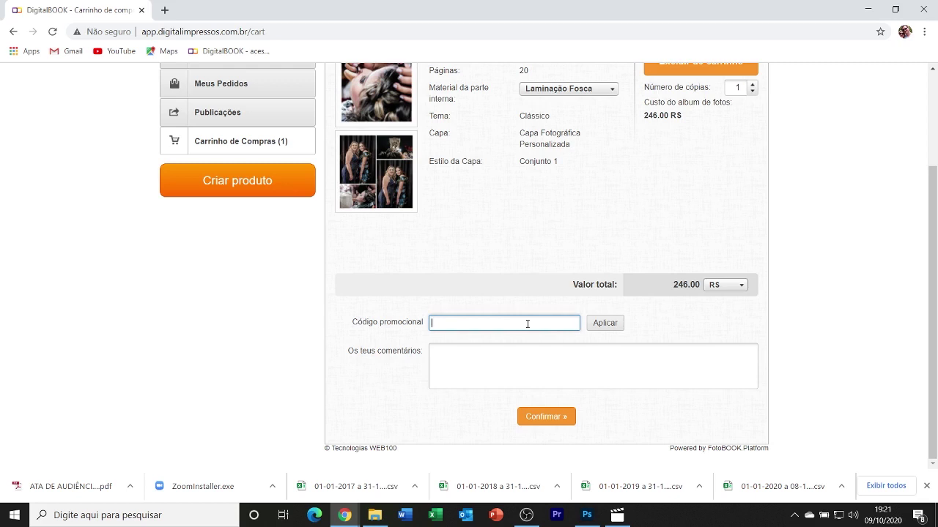
{"action": "scroll", "coordinate": [528, 324], "scroll_direction": "up", "scroll_amount": 1}
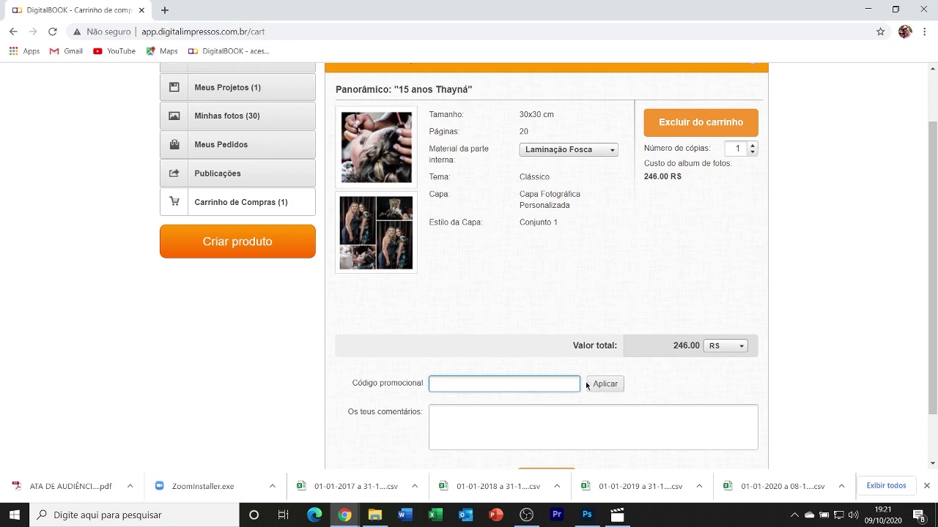
{"action": "scroll", "coordinate": [586, 382], "scroll_direction": "down", "scroll_amount": 1}
{"action": "scroll", "coordinate": [505, 314], "scroll_direction": "up", "scroll_amount": 2}
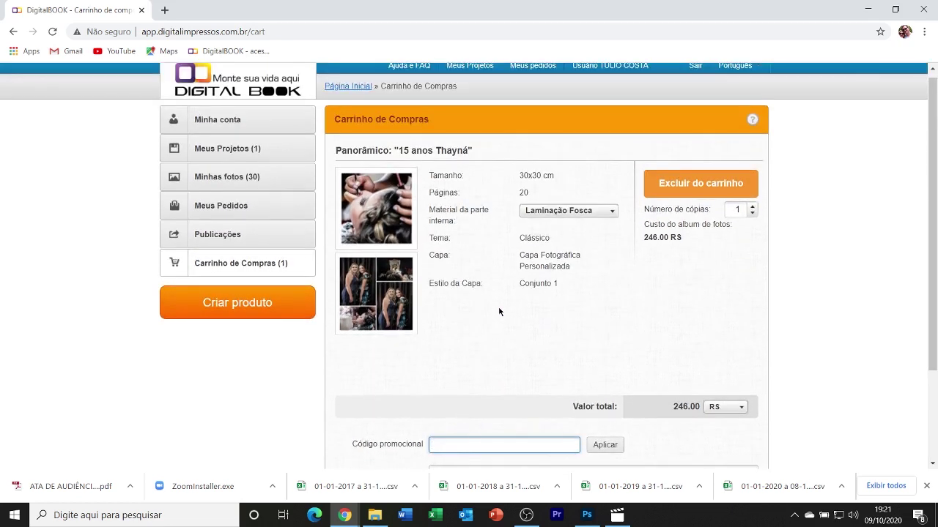
{"action": "scroll", "coordinate": [498, 311], "scroll_direction": "down", "scroll_amount": 2}
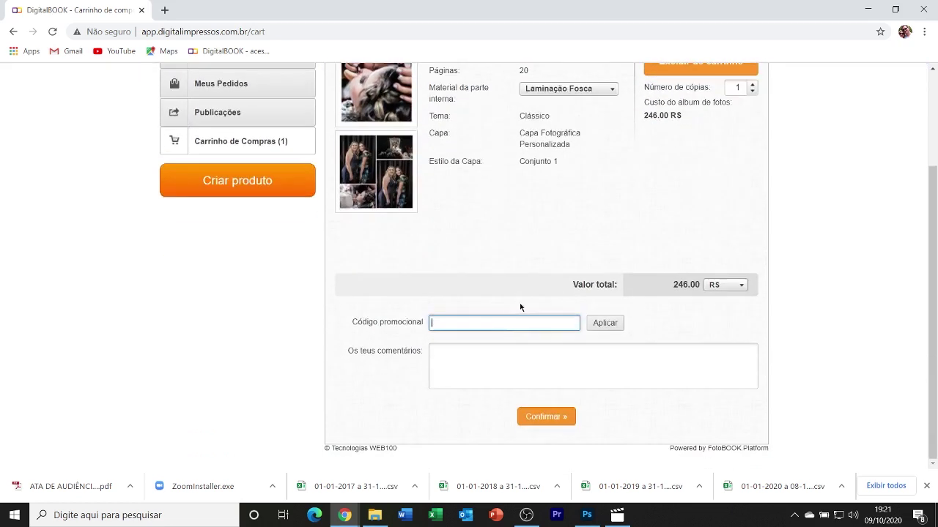
{"action": "left_click", "coordinate": [538, 419]}
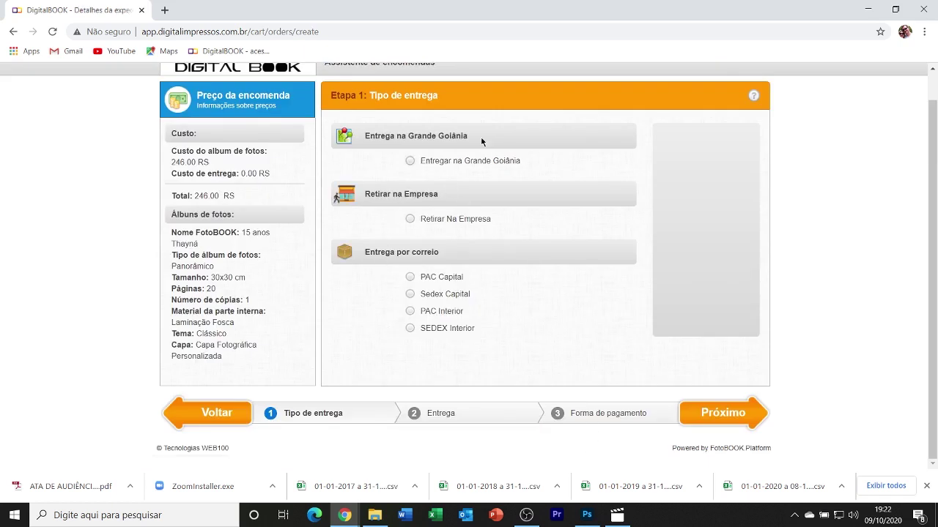
Select PAC Capital postal delivery, making the total 281.00 R$, and proceed to delivery information.
{"action": "left_click", "coordinate": [410, 161]}
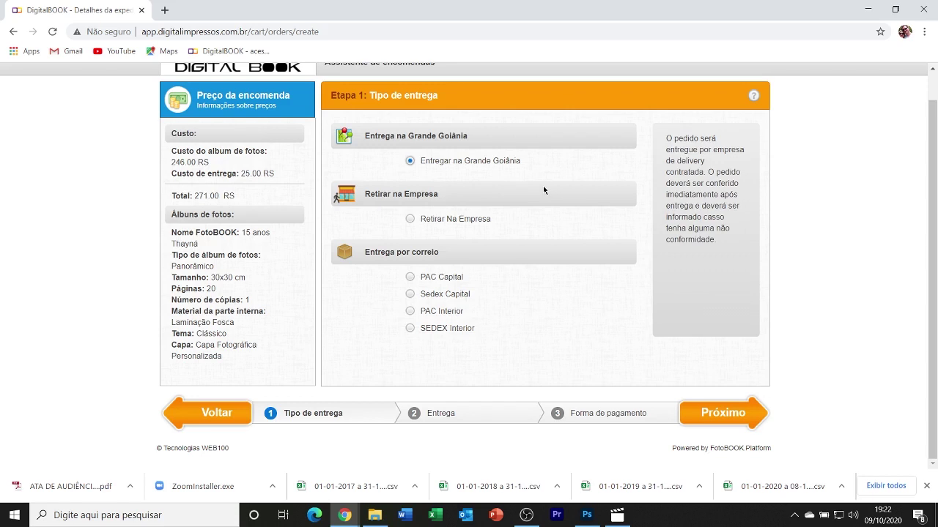
{"action": "left_click", "coordinate": [411, 220]}
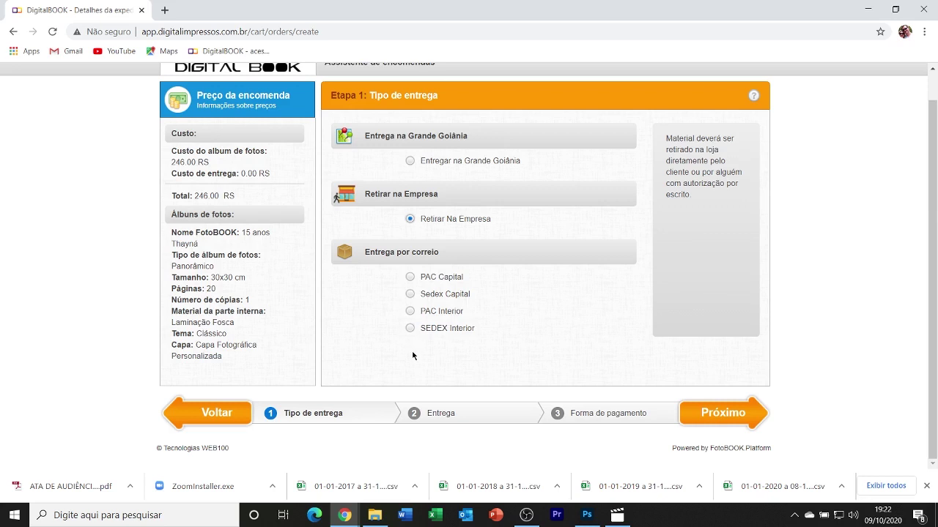
{"action": "left_click", "coordinate": [411, 279]}
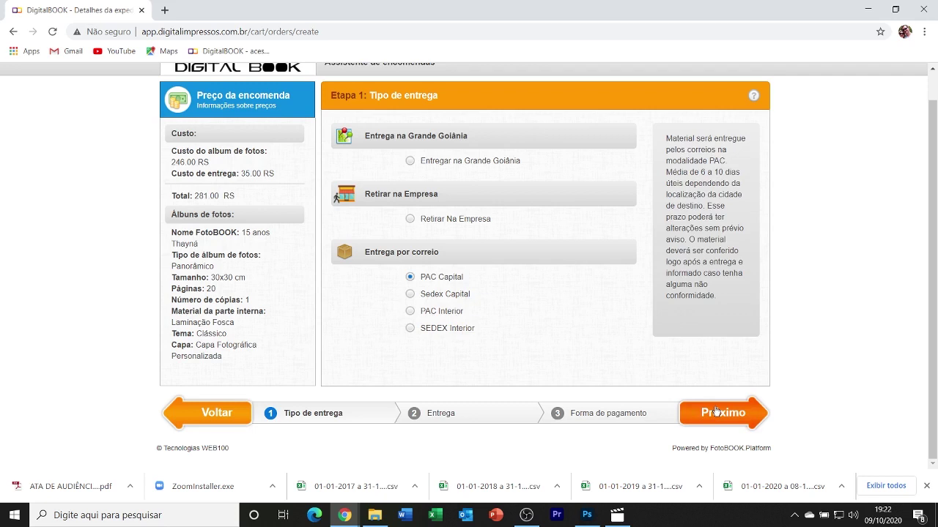
{"action": "left_click", "coordinate": [716, 412]}
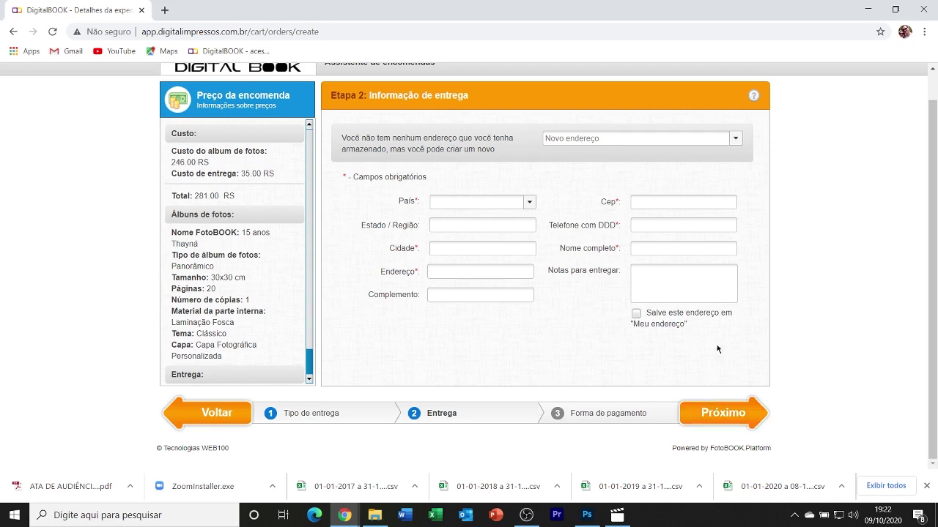
Name the new address 'Principal', choose Brazil, and enter the state, city, street and complement.
{"action": "left_click", "coordinate": [703, 142]}
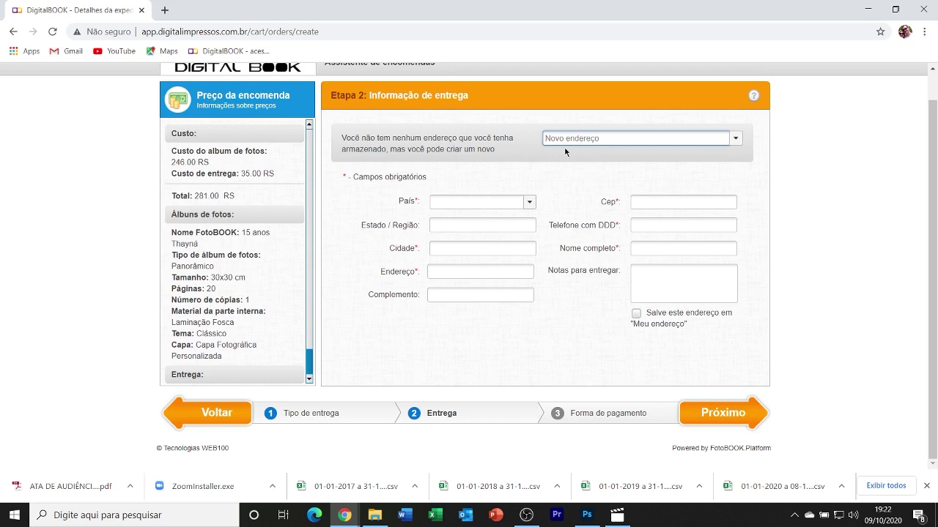
{"action": "type", "text": "Principal"}
{"action": "left_click", "coordinate": [530, 203]}
{"action": "left_click", "coordinate": [503, 220]}
{"action": "left_click", "coordinate": [466, 225]}
{"action": "type", "text": "G"}
{"action": "type", "text": "ó"}
{"action": "type", "text": "iás"}
{"action": "key", "text": "Tab"}
{"action": "type", "text": "Có"}
{"action": "key", "text": "BackSpace"}
{"action": "type", "text": "oiá"}
{"action": "type", "text": "nia"}
{"action": "key", "text": "Tab"}
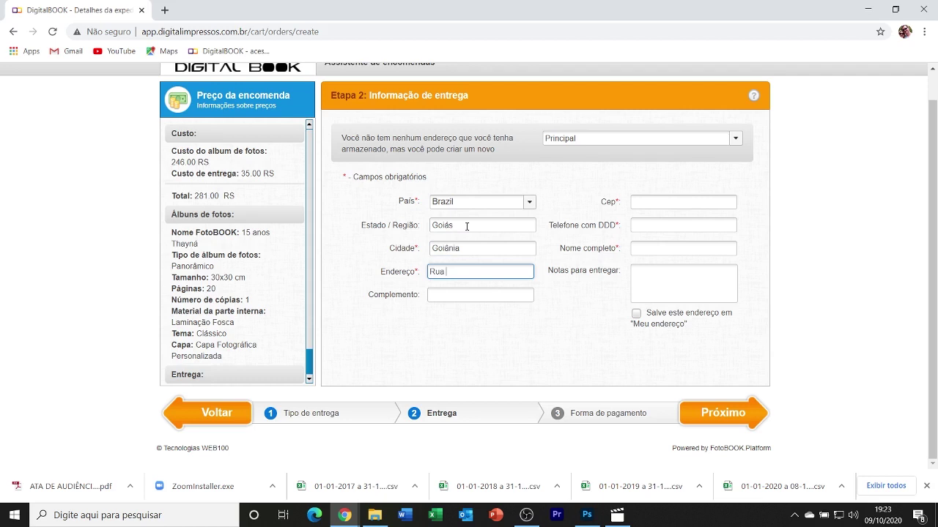
{"action": "key", "text": "Tab"}
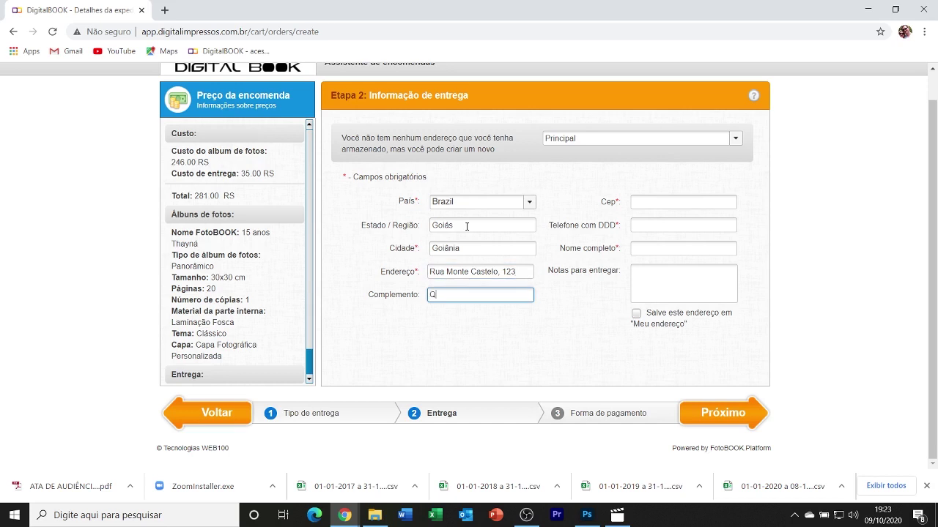
Enter the postal code, phone with area code and recipient's name, save the address to Meu endereço, and continue.
{"action": "left_click", "coordinate": [646, 201]}
{"action": "type", "text": "7"}
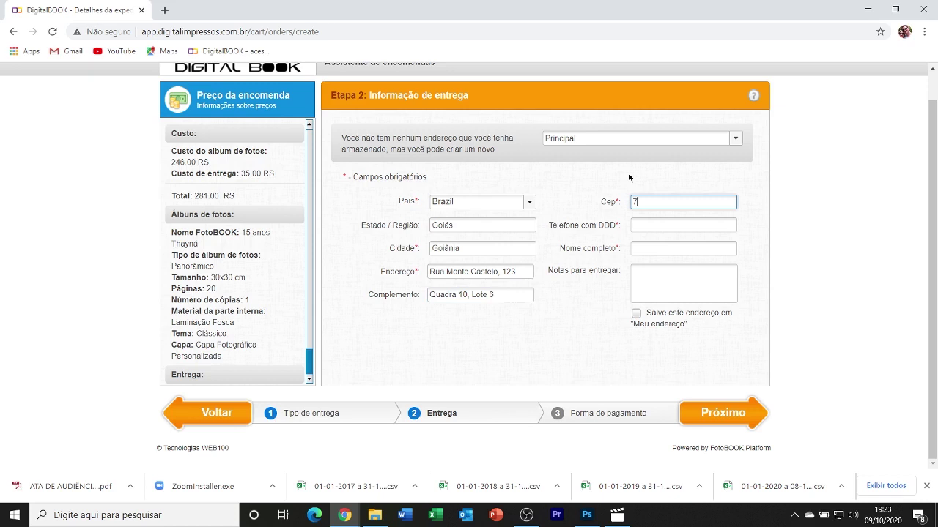
{"action": "type", "text": "4333-200"}
{"action": "left_click", "coordinate": [703, 225]}
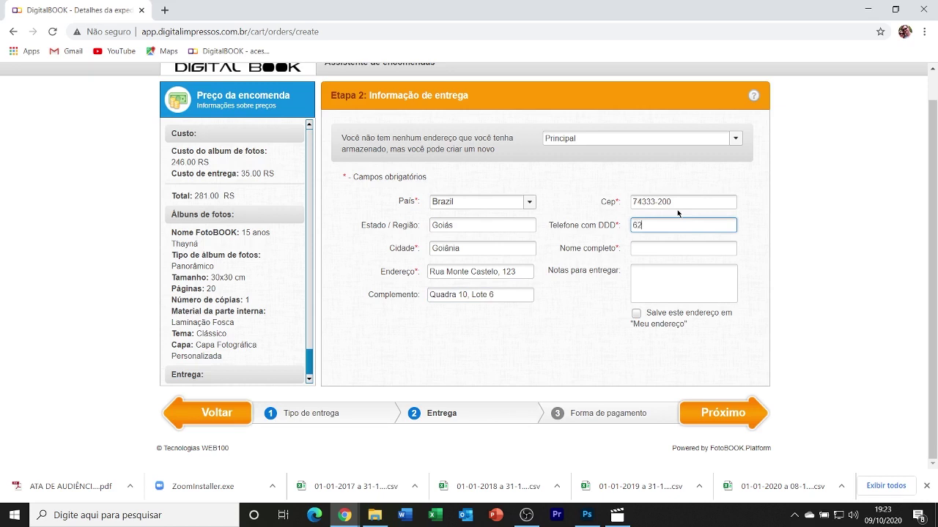
{"action": "left_click", "coordinate": [671, 249]}
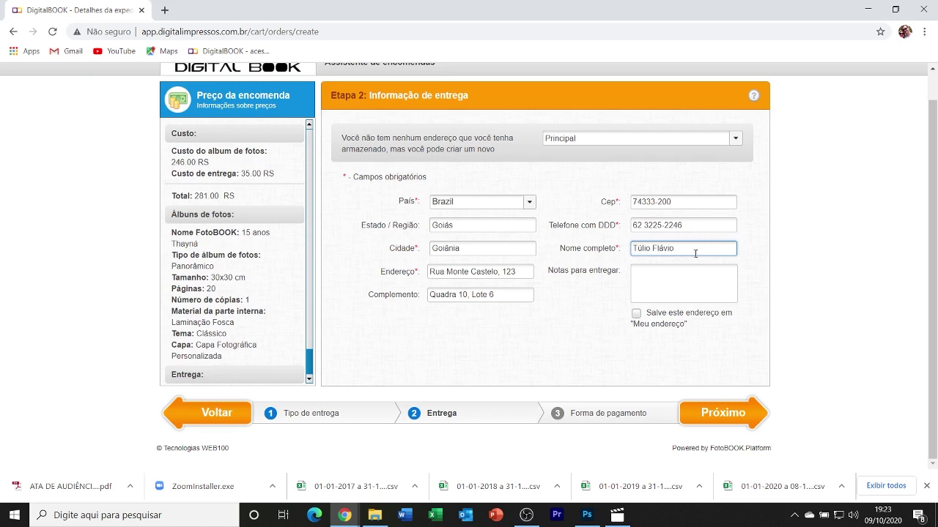
{"action": "left_click", "coordinate": [674, 282]}
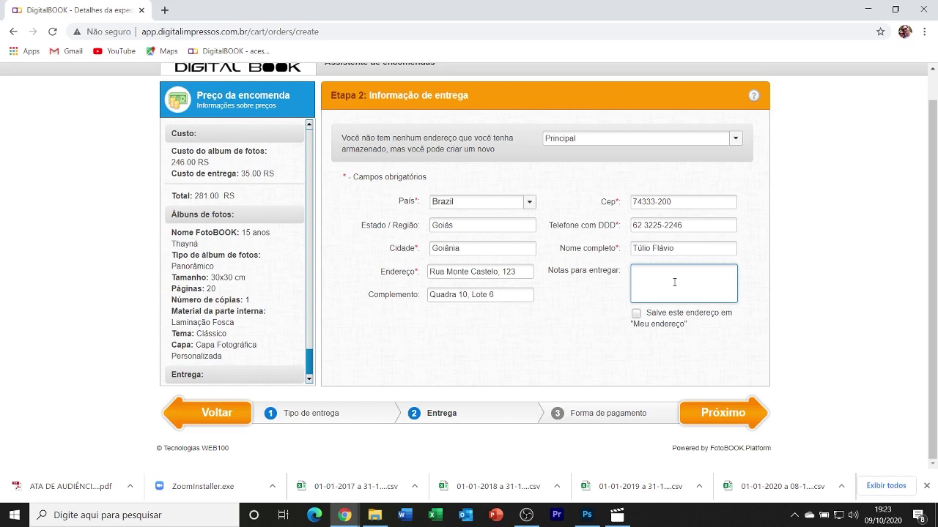
{"action": "left_click", "coordinate": [635, 315]}
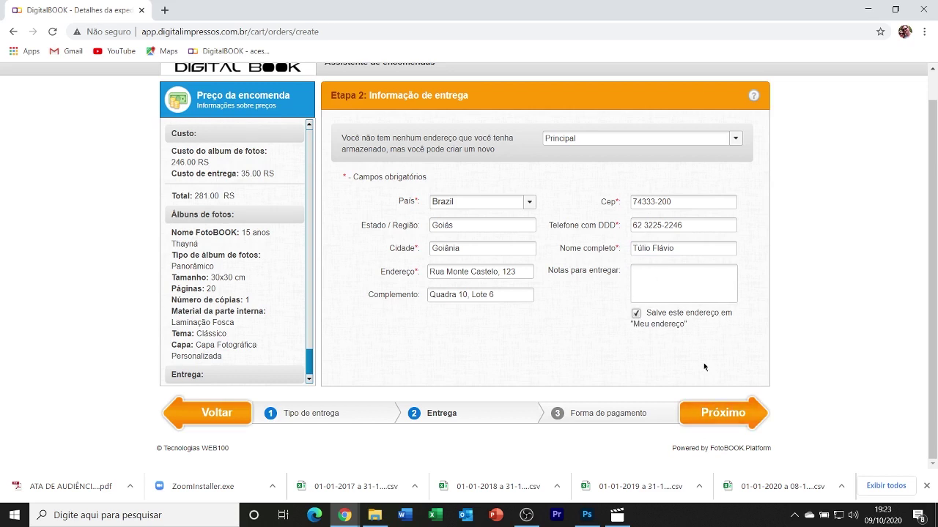
{"action": "left_click", "coordinate": [726, 419]}
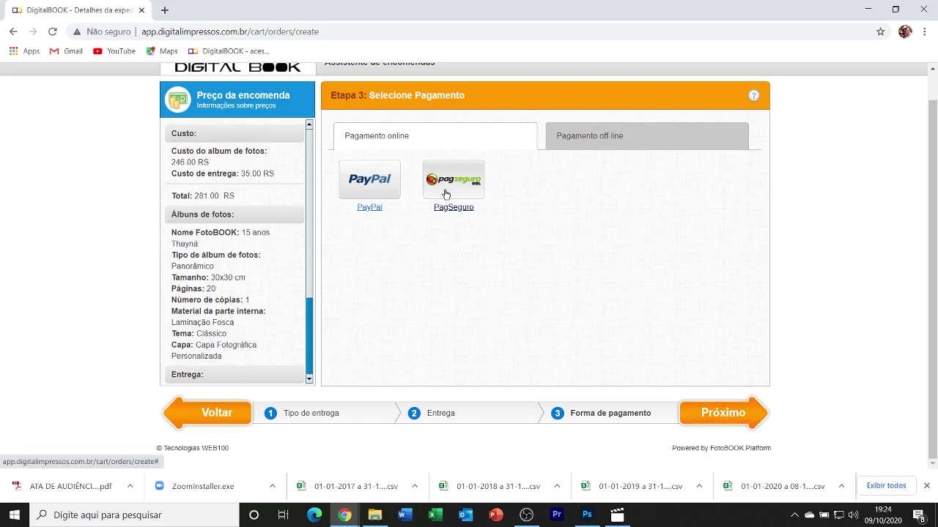
Switch the payment step to the Pagamento off-line options after briefly viewing online payment.
{"action": "left_click", "coordinate": [626, 143]}
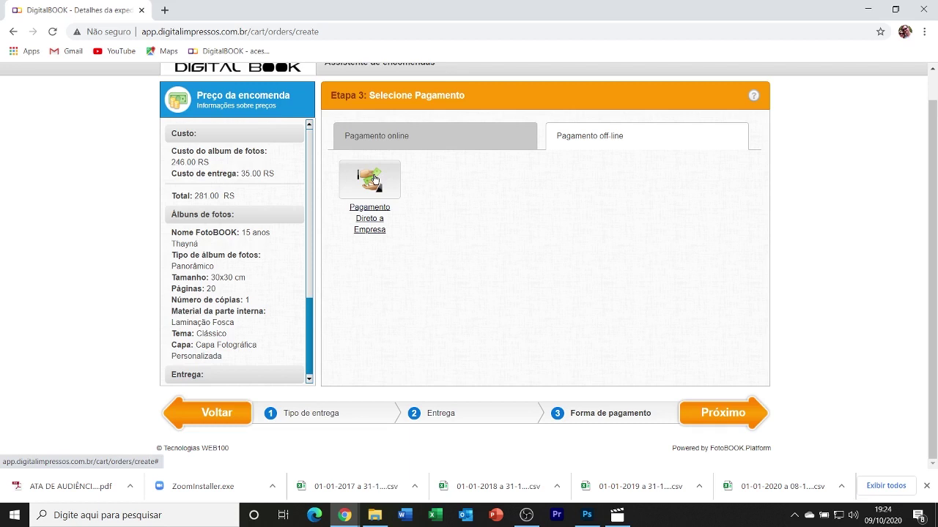
{"action": "left_click", "coordinate": [459, 142]}
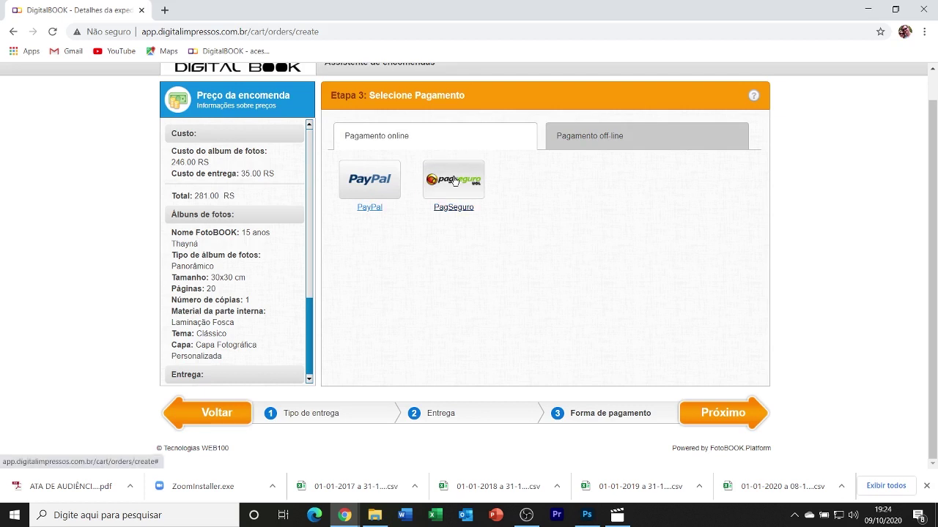
{"action": "left_click", "coordinate": [622, 140]}
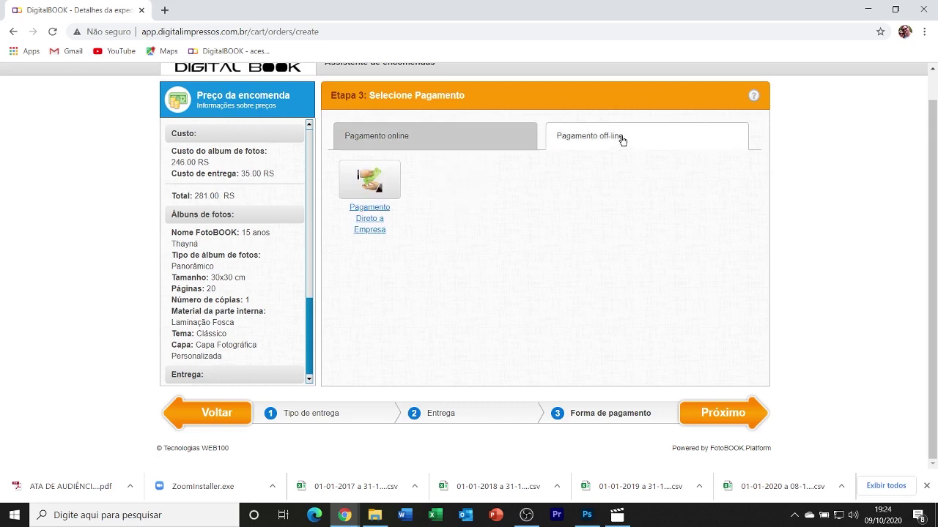
Choose Pagamento Direto a Empresa, review the 281.00 R$ order summary, and continue.
{"action": "left_click", "coordinate": [369, 186]}
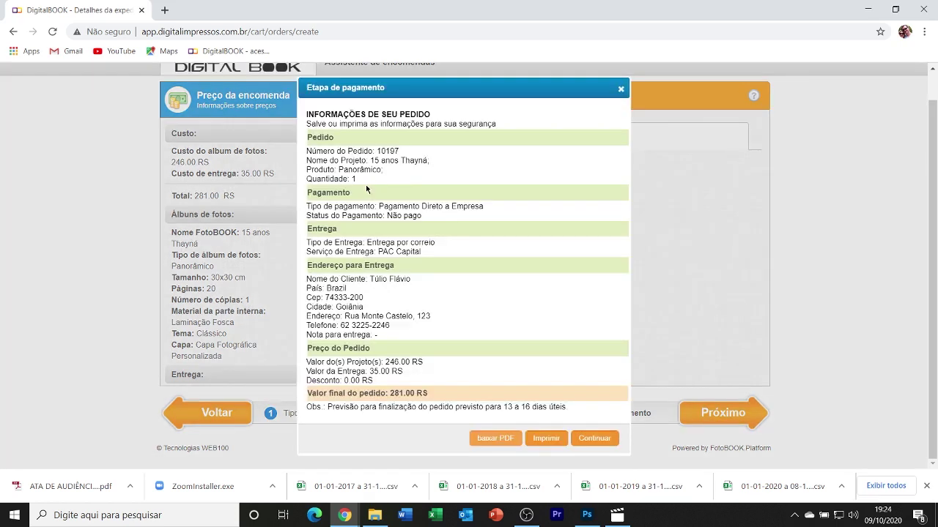
{"action": "left_click_drag", "start_coordinate": [323, 160], "coordinate": [415, 160]}
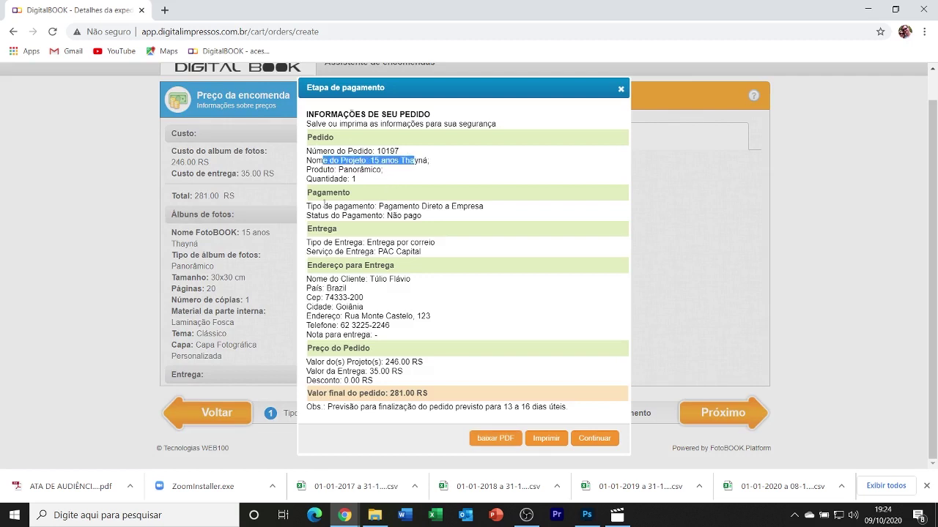
{"action": "left_click_drag", "start_coordinate": [317, 205], "coordinate": [400, 207]}
{"action": "left_click_drag", "start_coordinate": [343, 243], "coordinate": [400, 242]}
{"action": "left_click_drag", "start_coordinate": [327, 280], "coordinate": [399, 316]}
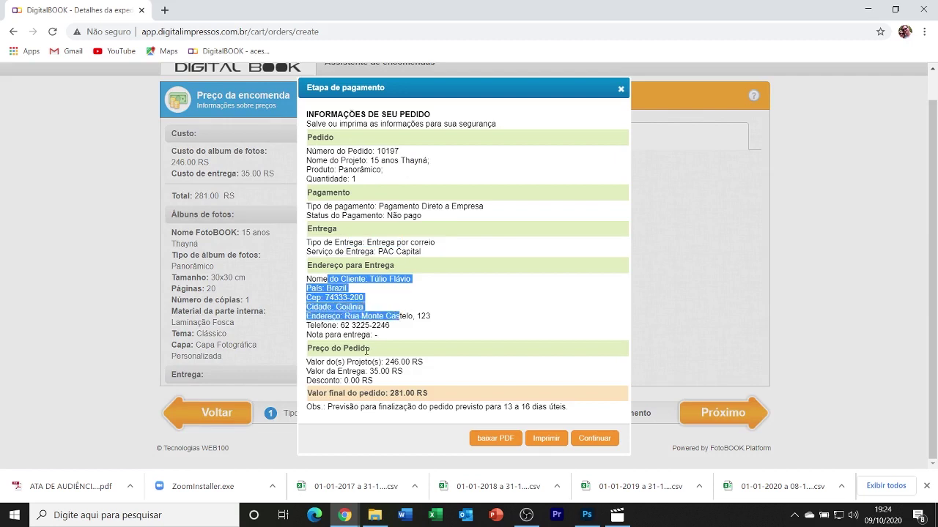
{"action": "left_click_drag", "start_coordinate": [345, 362], "coordinate": [370, 381]}
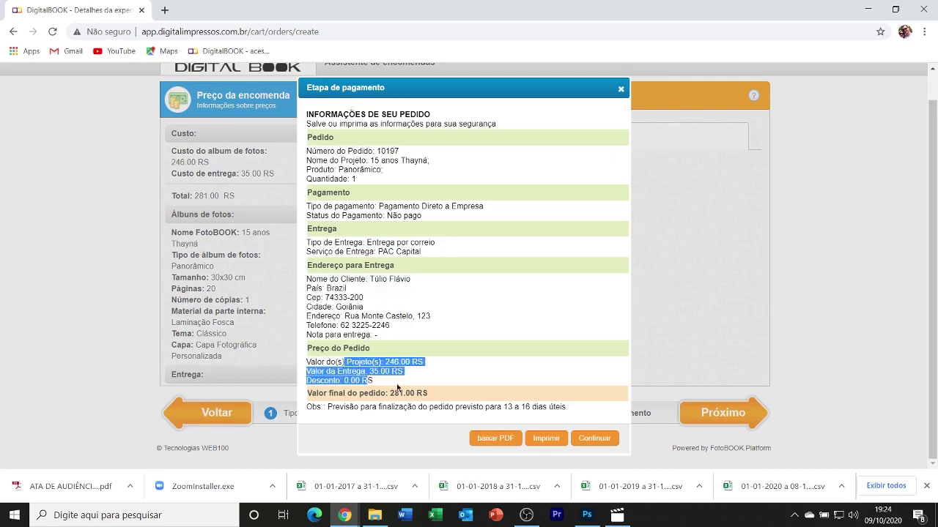
{"action": "left_click_drag", "start_coordinate": [339, 407], "coordinate": [578, 416]}
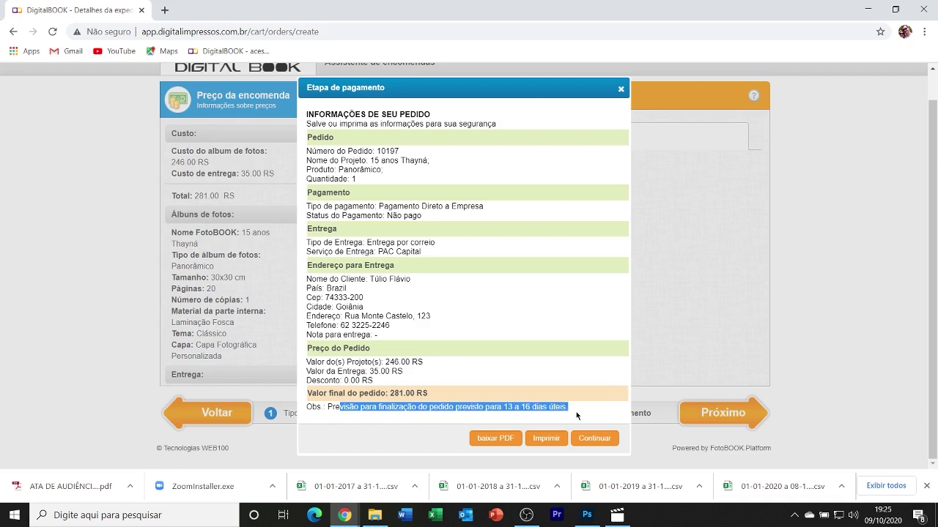
{"action": "left_click", "coordinate": [503, 411]}
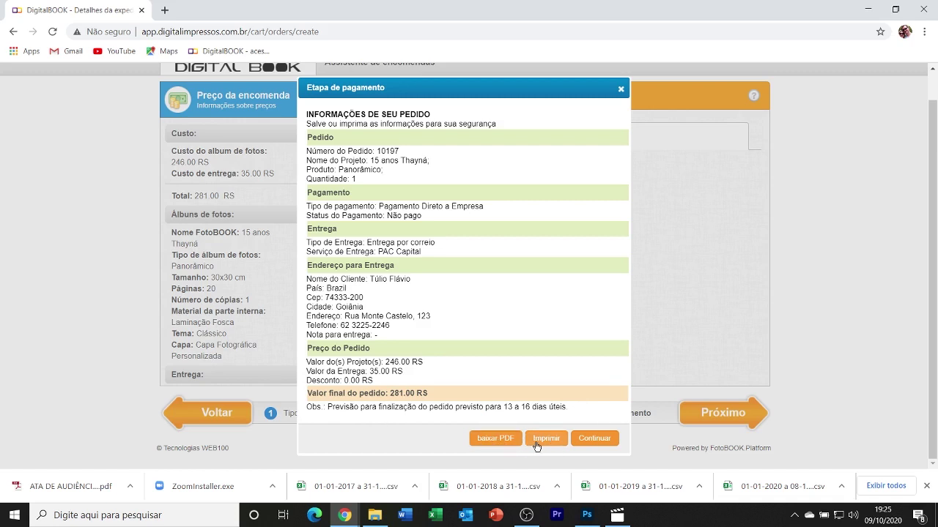
{"action": "left_click", "coordinate": [594, 438]}
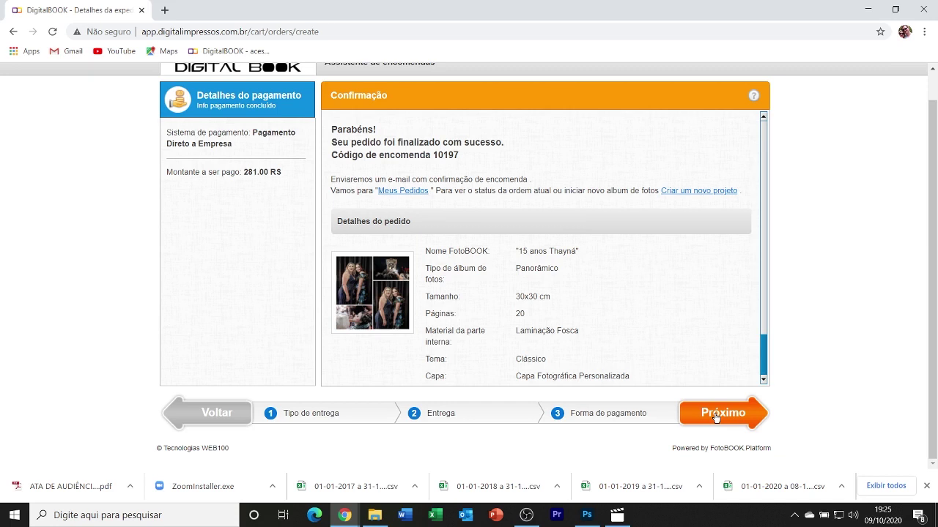
Move on from the order confirmation page to Meus Pedidos.
{"action": "left_click", "coordinate": [717, 417]}
View the new order in Meus Pedidos, then go to Meus Projetos (1).
{"action": "left_click", "coordinate": [705, 415]}
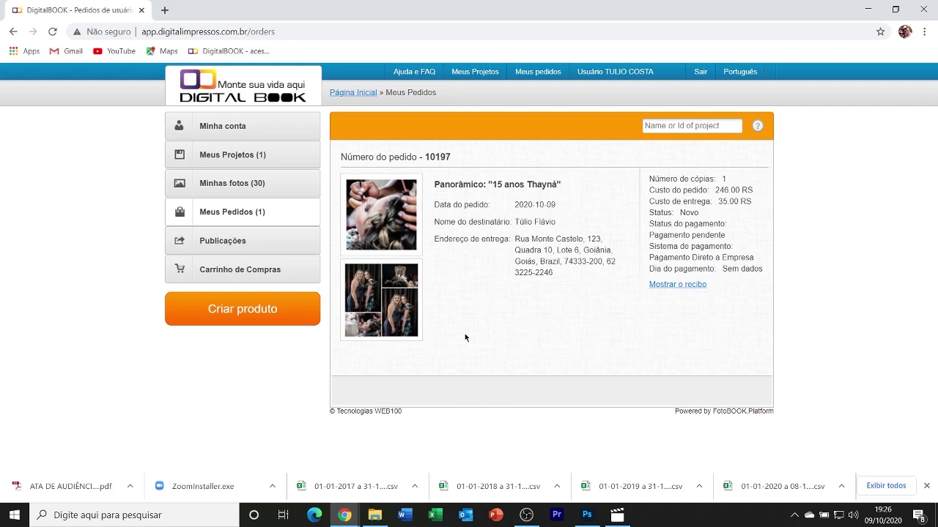
{"action": "left_click", "coordinate": [246, 168]}
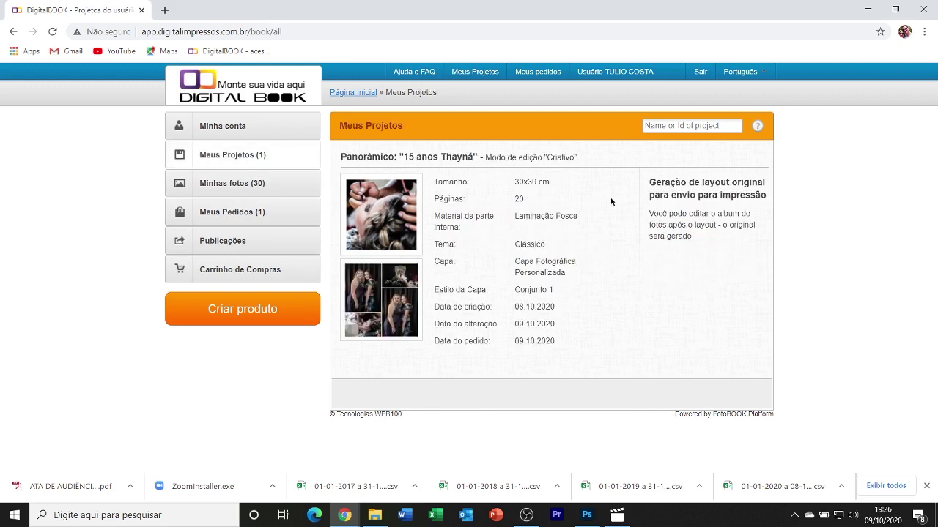
{"action": "left_click_drag", "start_coordinate": [649, 180], "coordinate": [761, 195]}
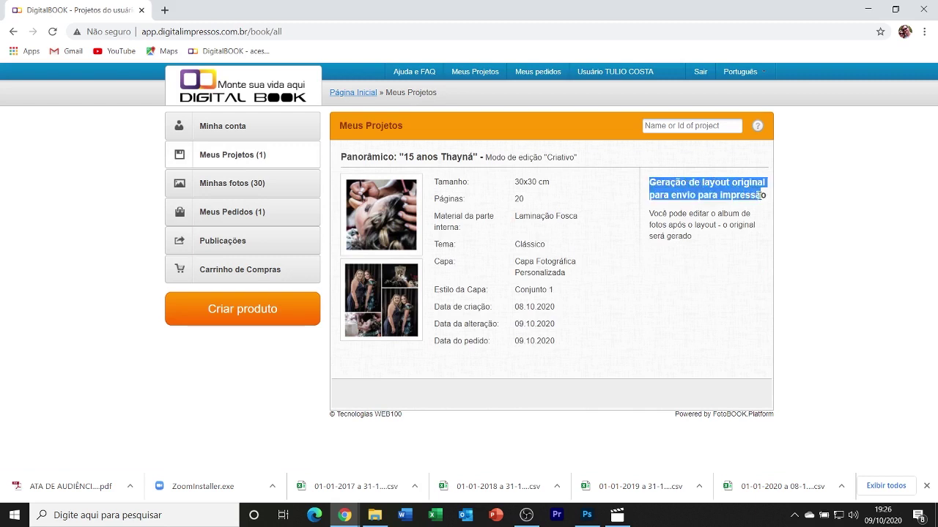
{"action": "left_click", "coordinate": [703, 255]}
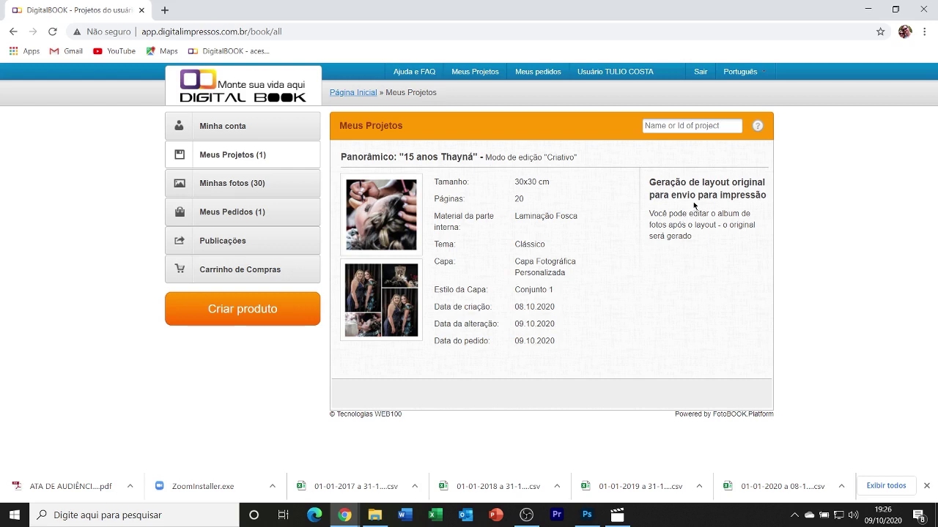
{"action": "left_click", "coordinate": [245, 183]}
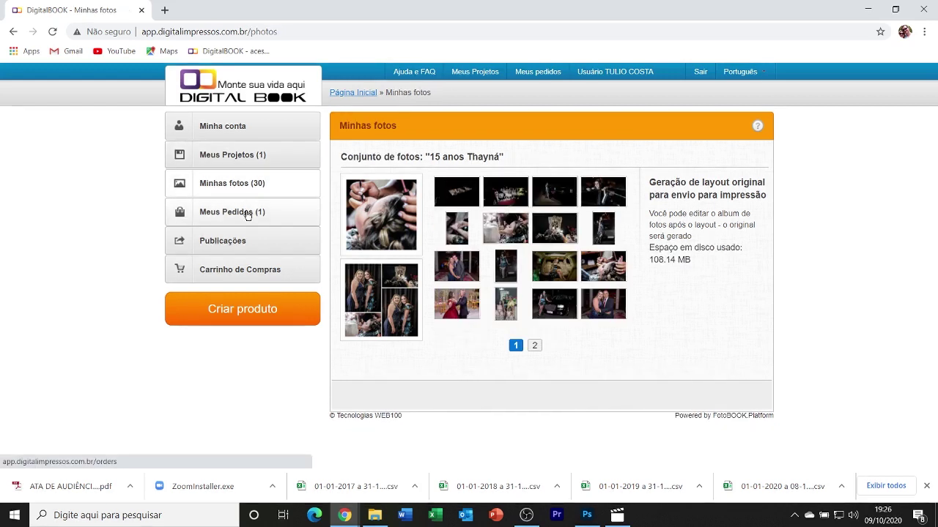
{"action": "left_click", "coordinate": [248, 212]}
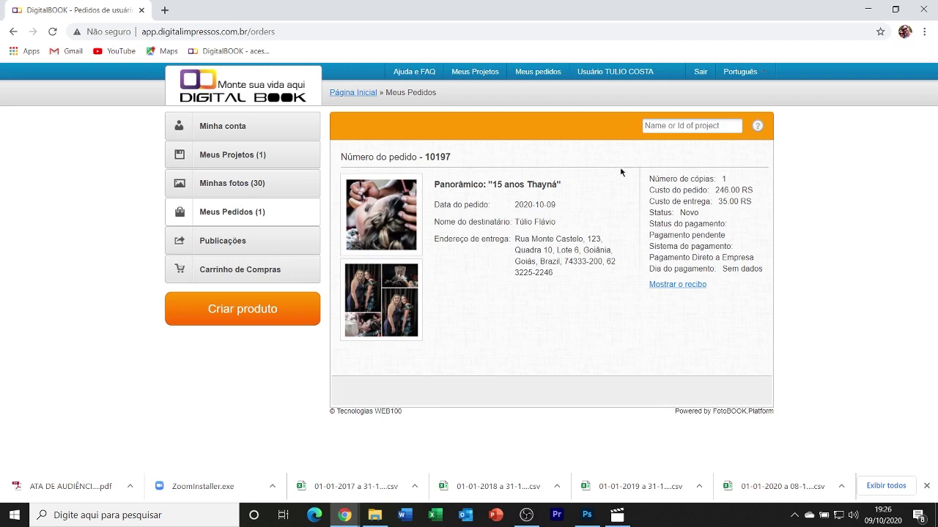
{"action": "left_click", "coordinate": [243, 159]}
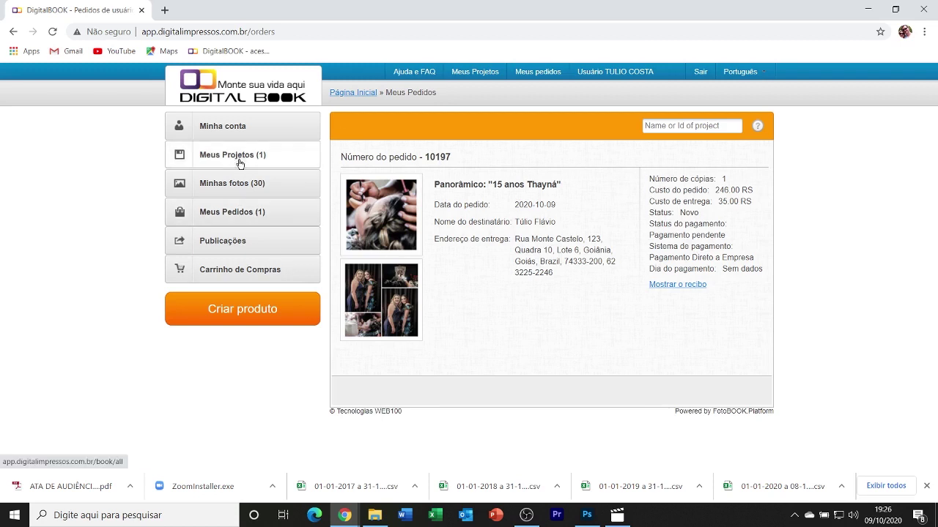